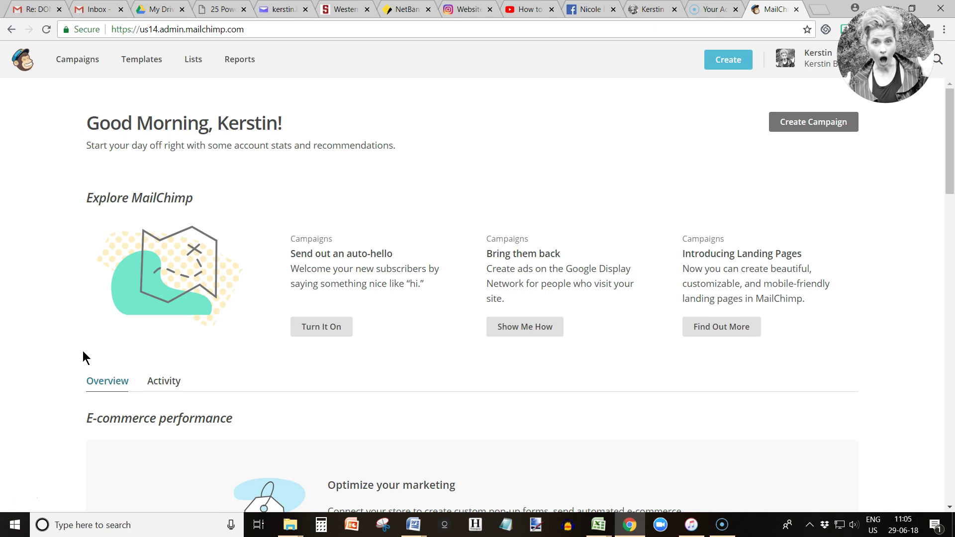
Navigate from Lists to the GDPR-tagged list's Manage contacts > Groups page
click(193, 62)
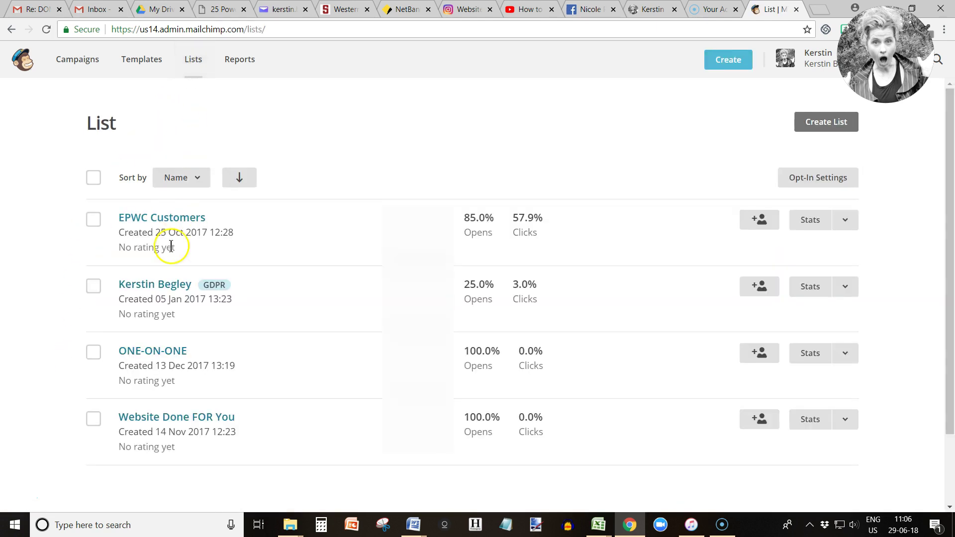
click(170, 289)
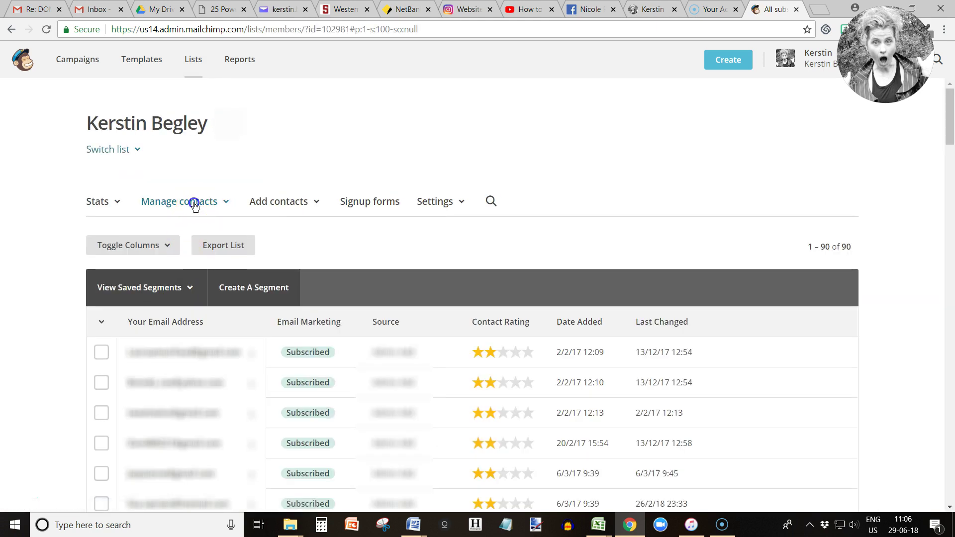
click(194, 205)
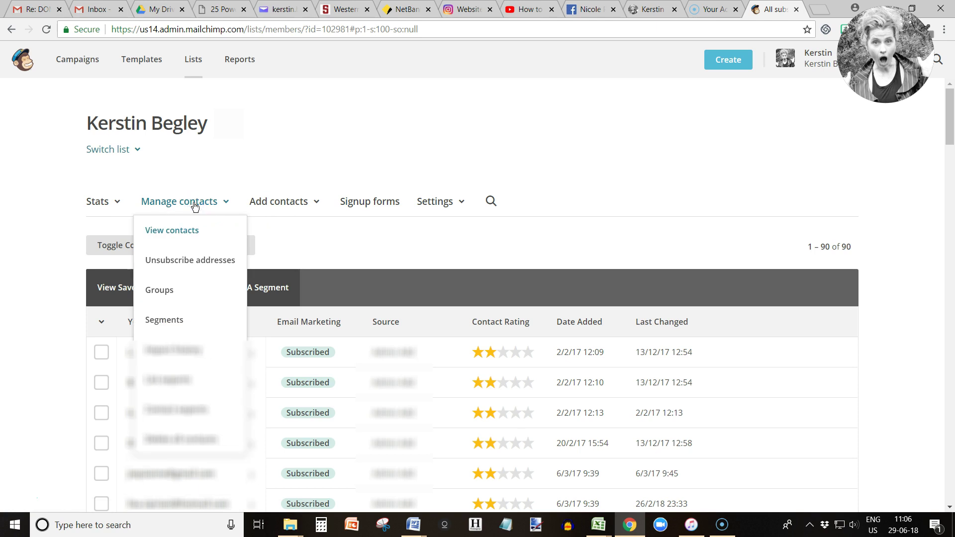
click(159, 290)
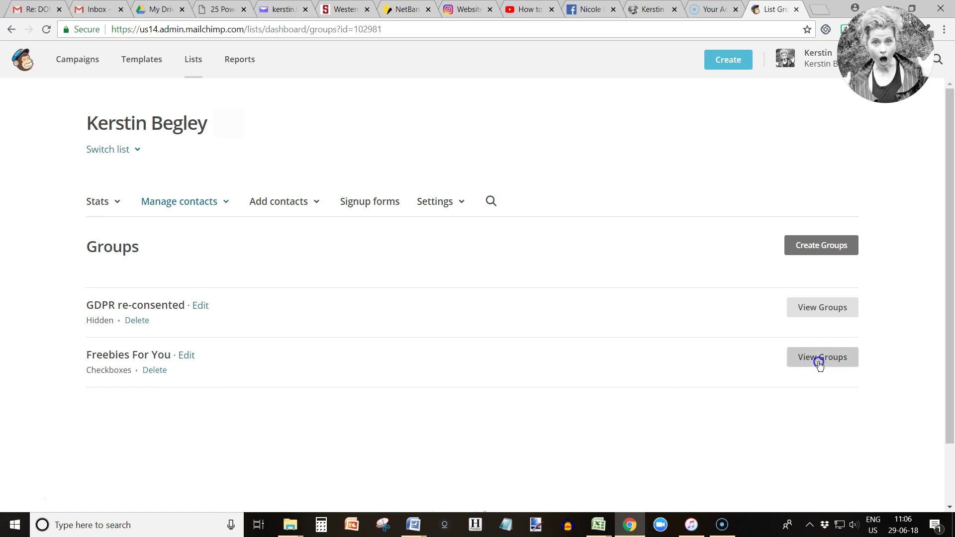
scroll(489, 433, down, 2)
scroll(489, 433, down, 1)
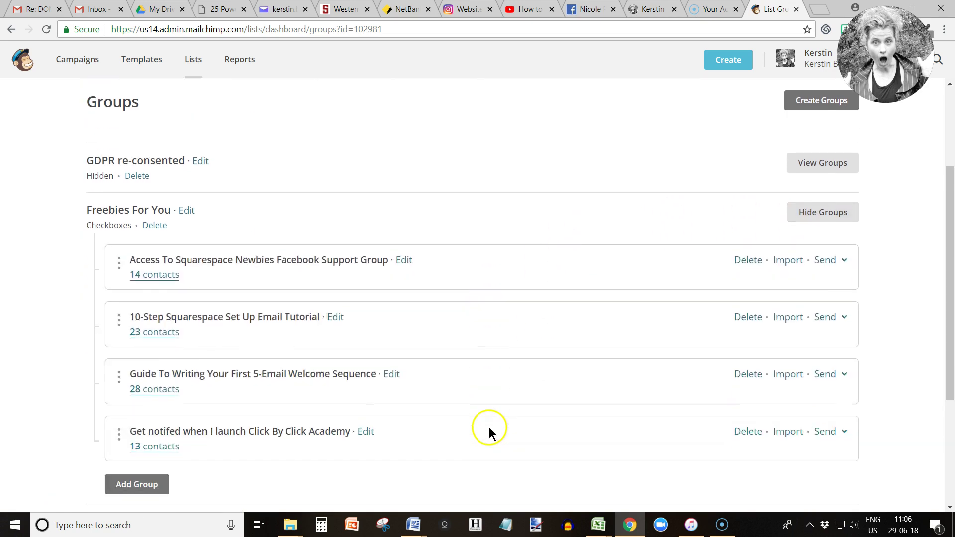
Expand Freebies For You to view its four groups as signup-form checkbox options
click(139, 449)
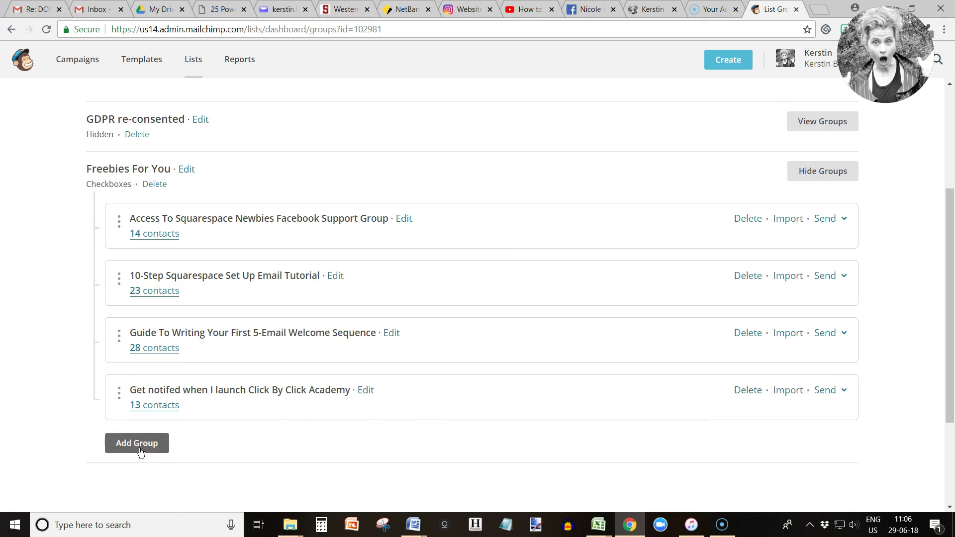
scroll(286, 433, down, 2)
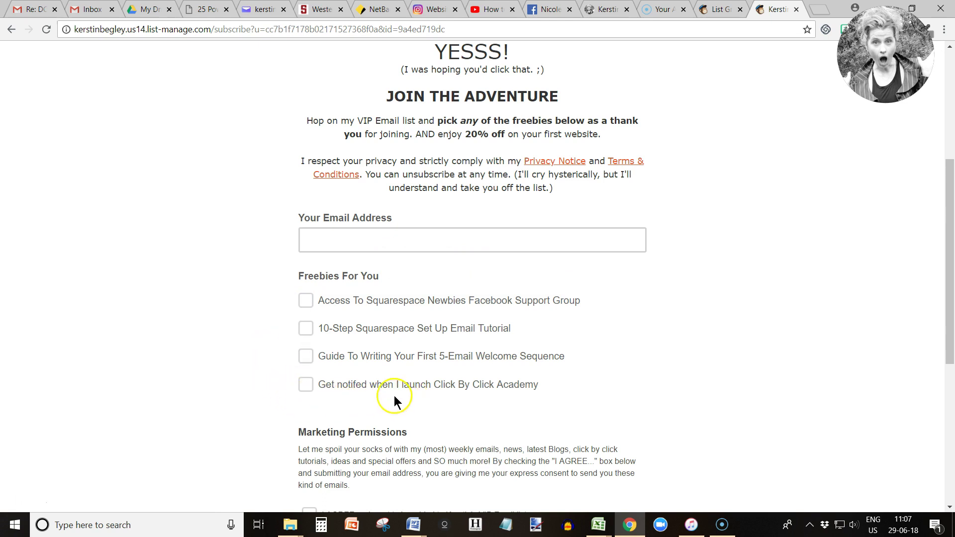
Switch browser tabs back to the MailChimp List Groups page
click(306, 275)
click(763, 128)
click(609, 11)
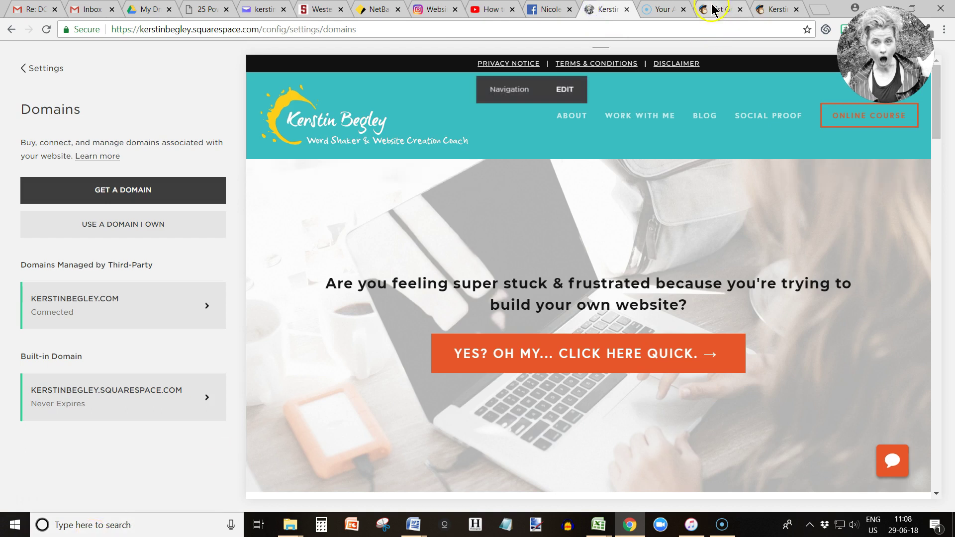
click(713, 11)
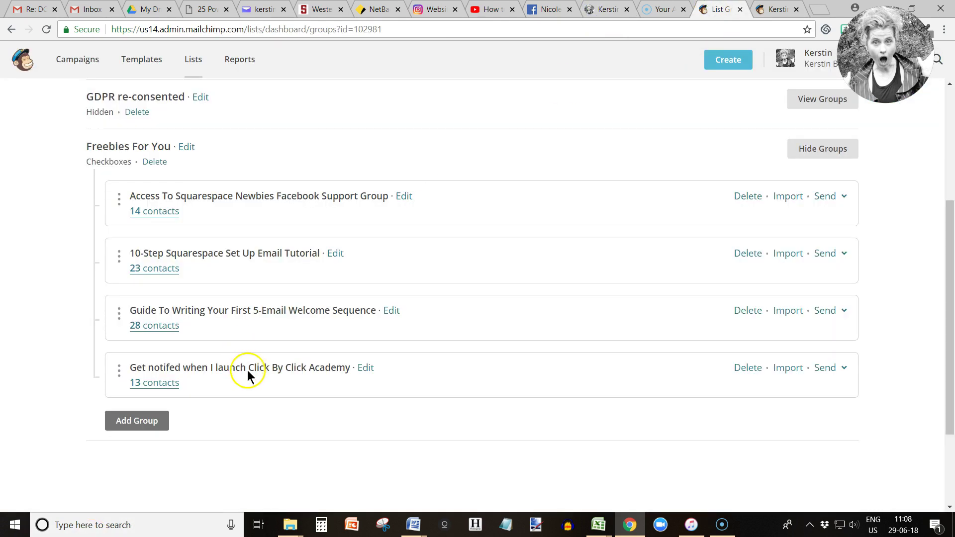
Add and save the group 'Get notified when I launch my Product mini-course' under Freebies For You
click(152, 427)
click(149, 440)
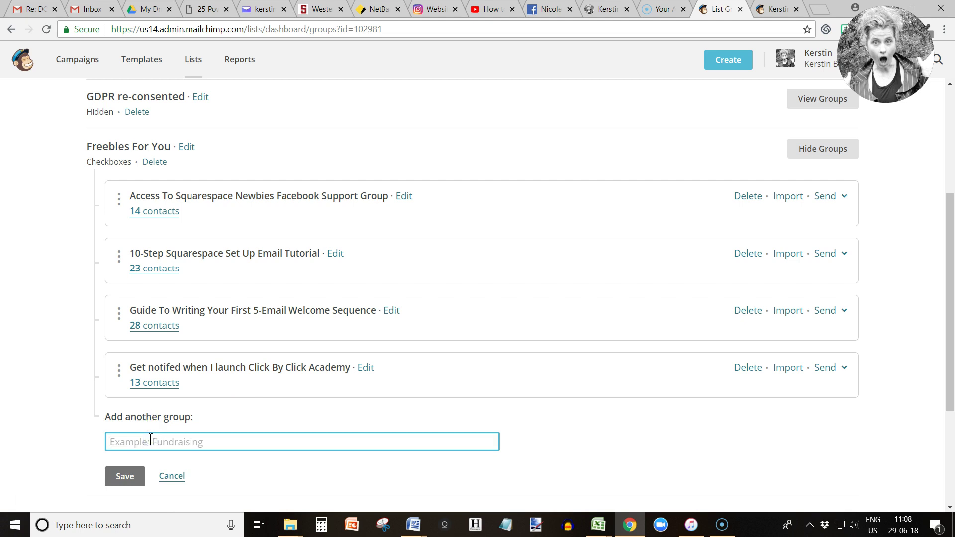
text(Get not)
text(ified when I launch my P)
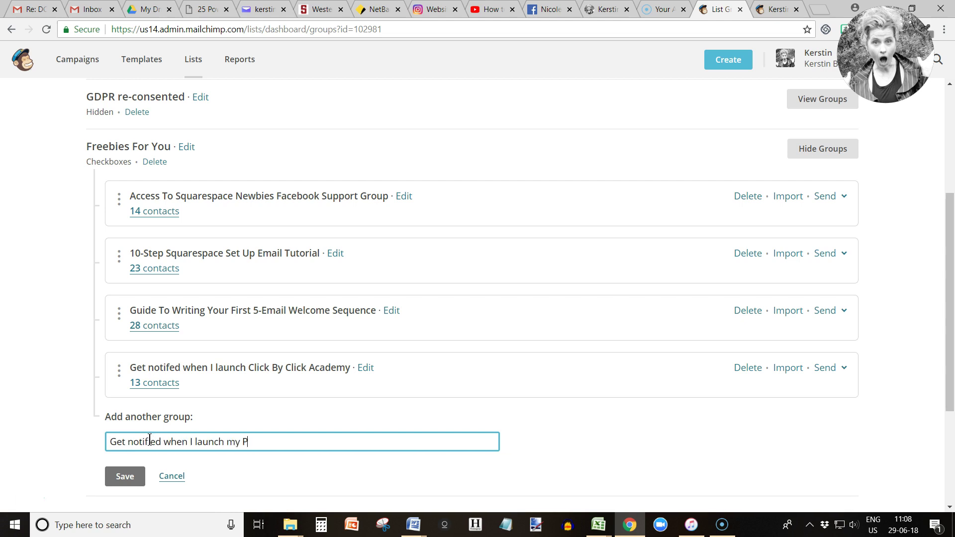
text(roduct mini-course)
click(128, 476)
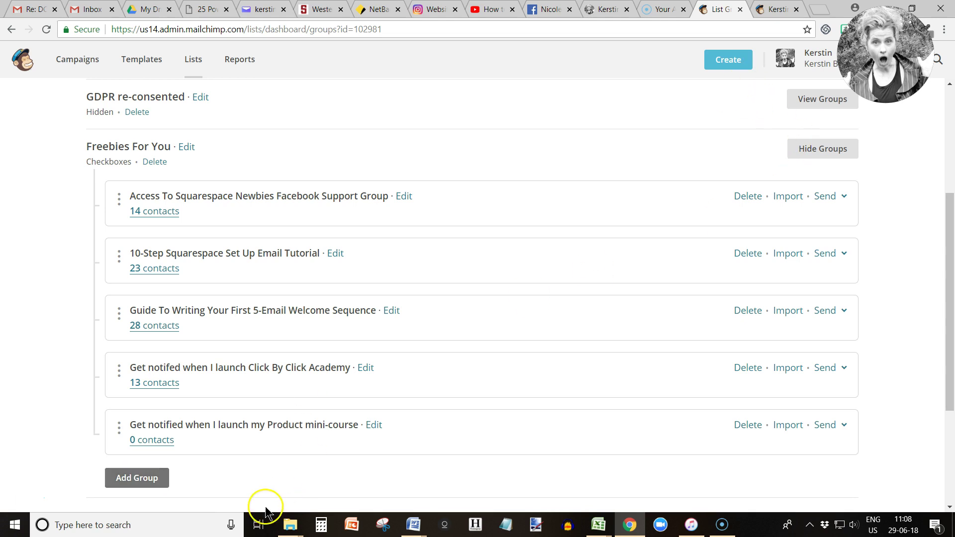
click(779, 11)
scroll(164, 335, down, 1)
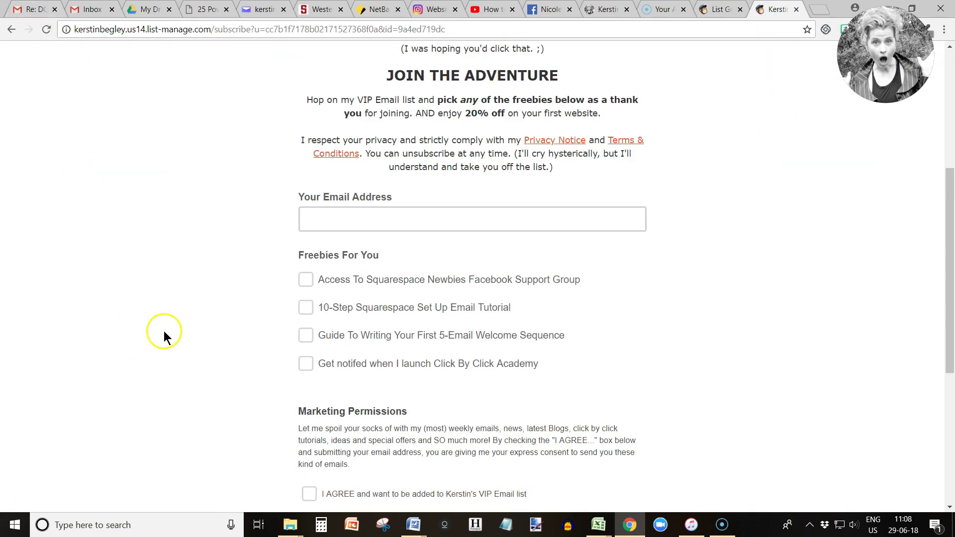
Reload the signup form to show the new mini-course checkbox, then return to Groups
click(46, 30)
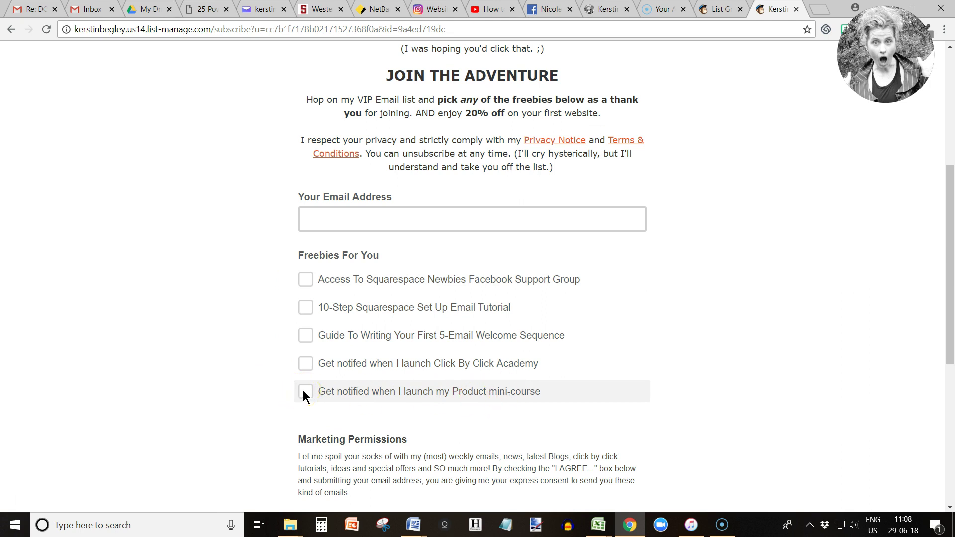
click(381, 415)
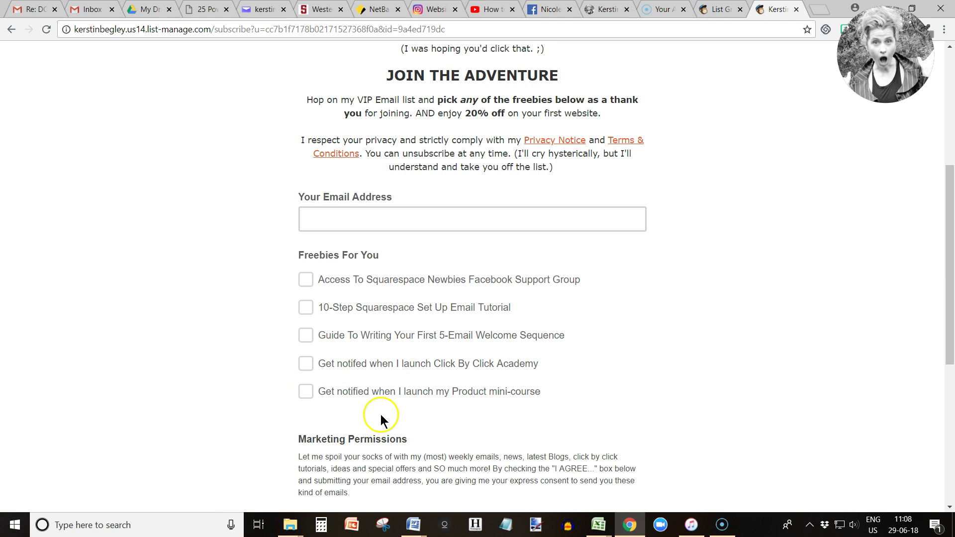
click(718, 9)
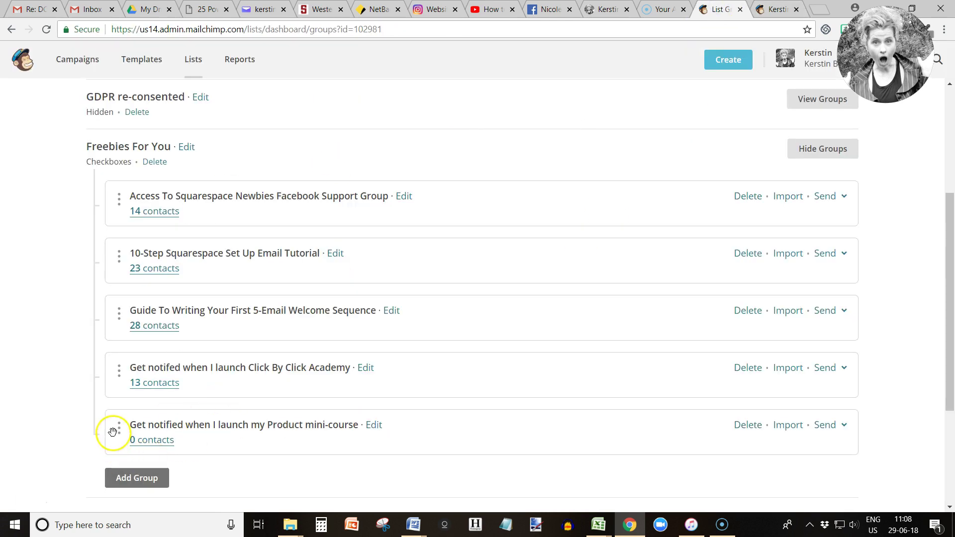
Delete the mini-course group, confirming with DELETE in the confirmation dialog
click(749, 425)
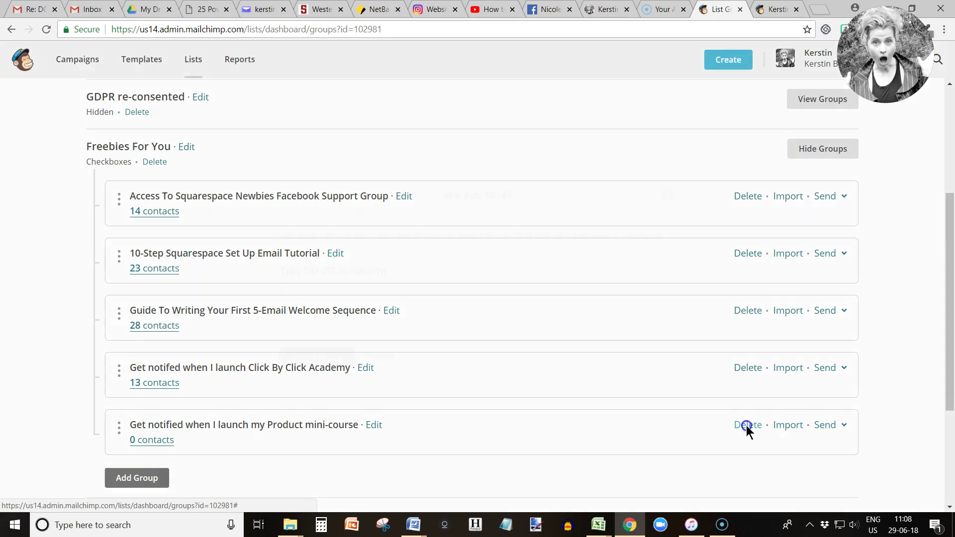
click(341, 298)
text(D)
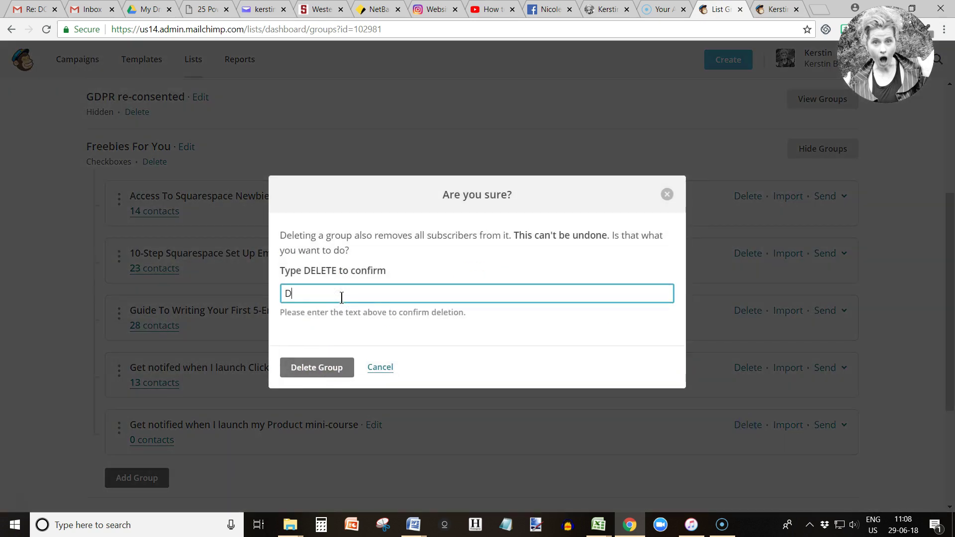
text(ELETE)
click(317, 368)
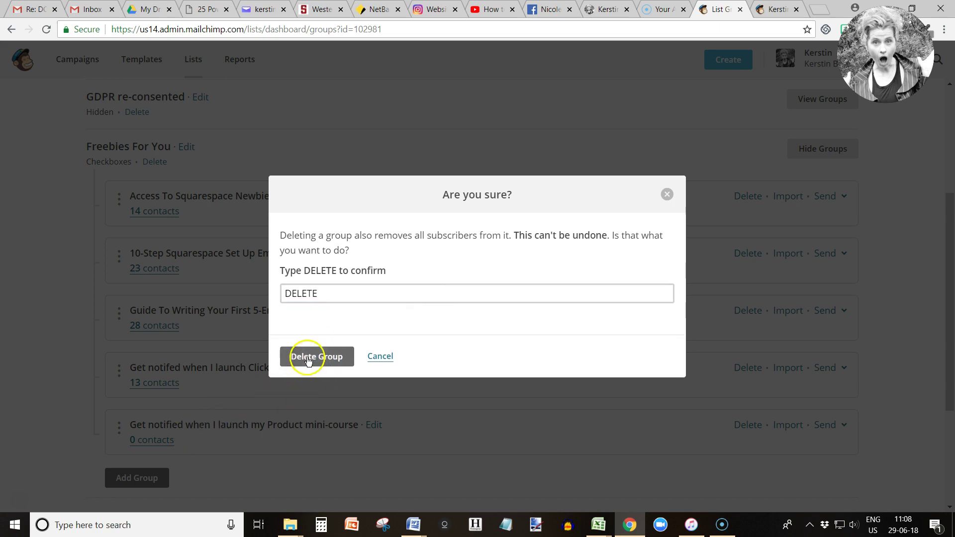
click(317, 357)
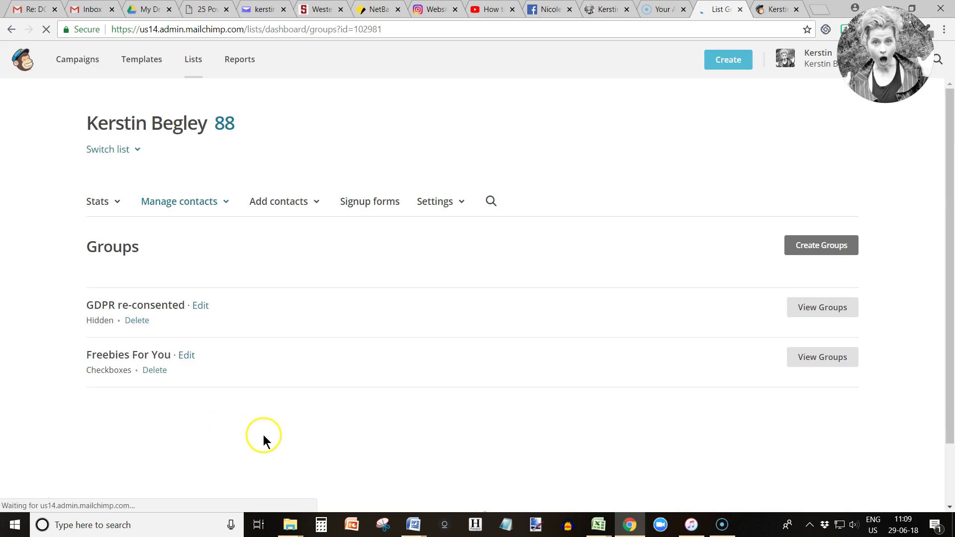
Expand both categories and start an Add Group field under GDPR re-consented
click(825, 357)
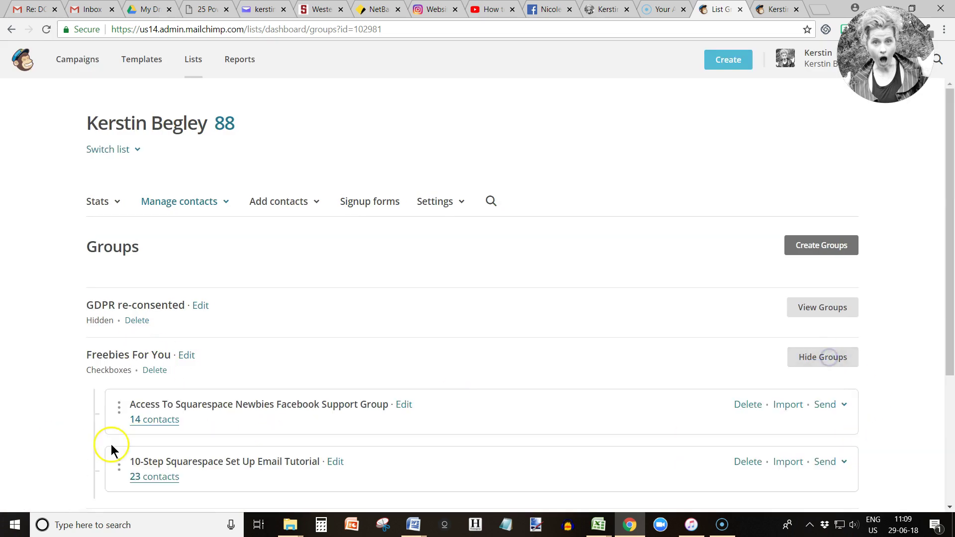
scroll(255, 441, down, 2)
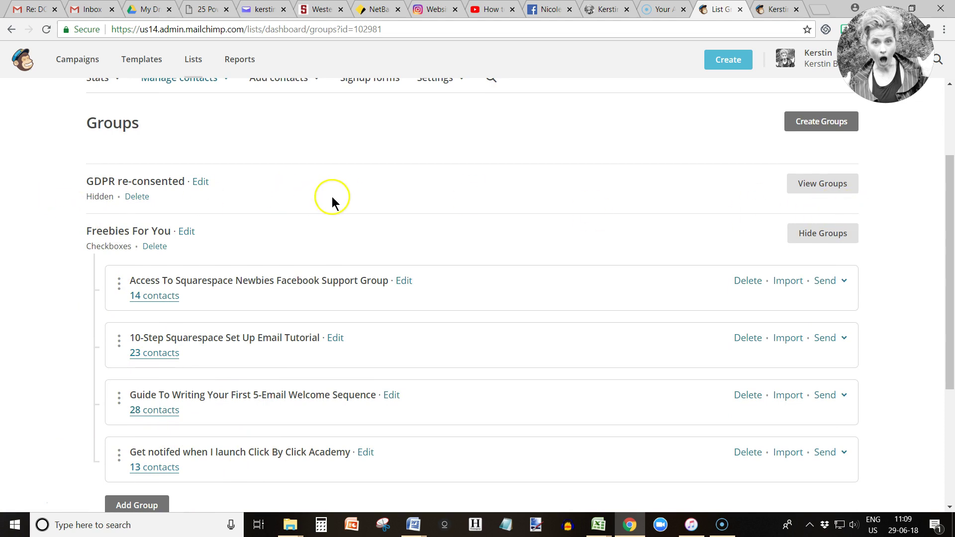
click(814, 186)
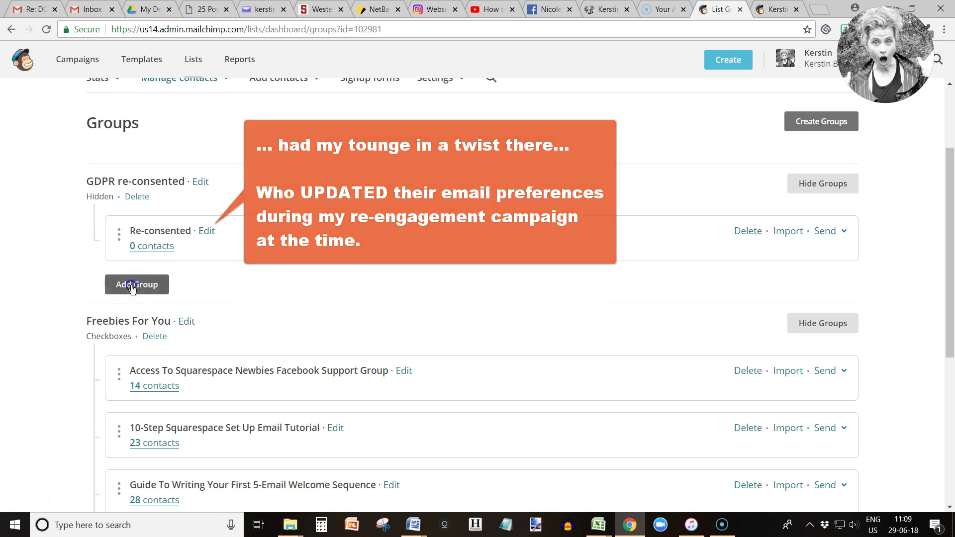
click(134, 284)
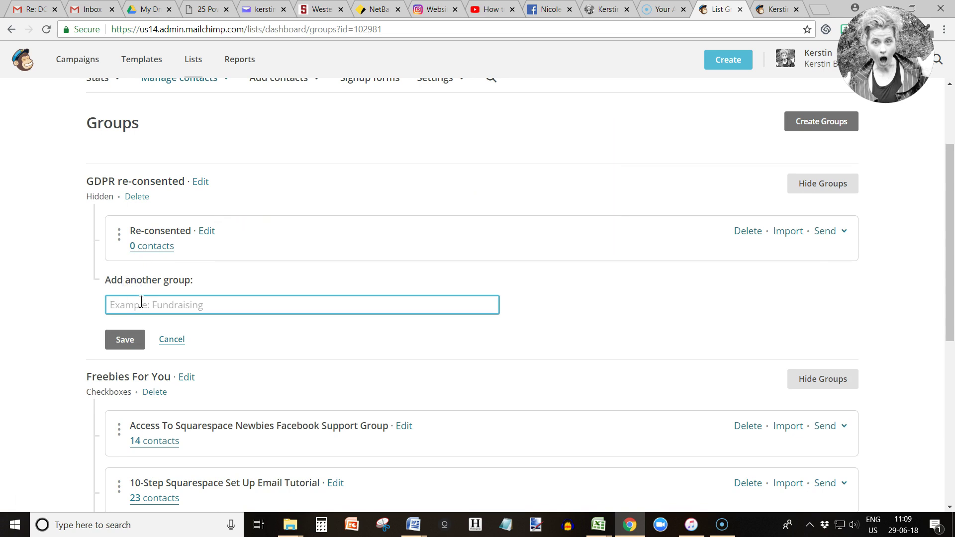
click(774, 10)
click(715, 10)
scroll(225, 164, up, 2)
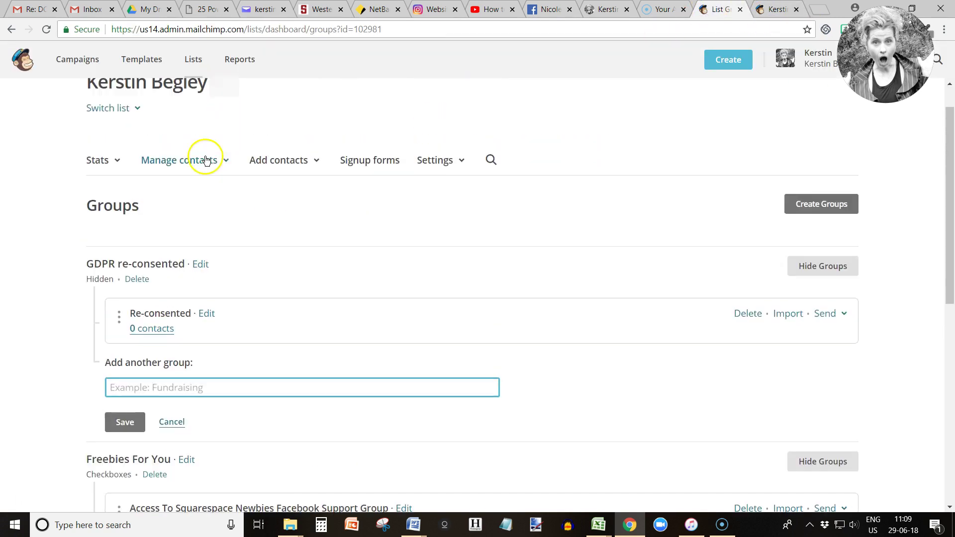
Open the list's Signup forms > Form builder showing the hidden GDPR field, and compare with the live form
click(192, 60)
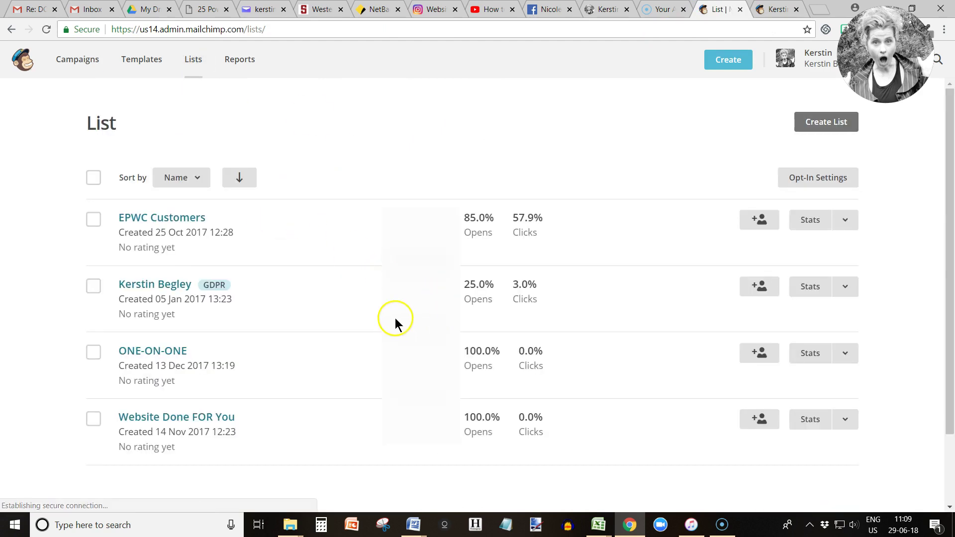
click(172, 284)
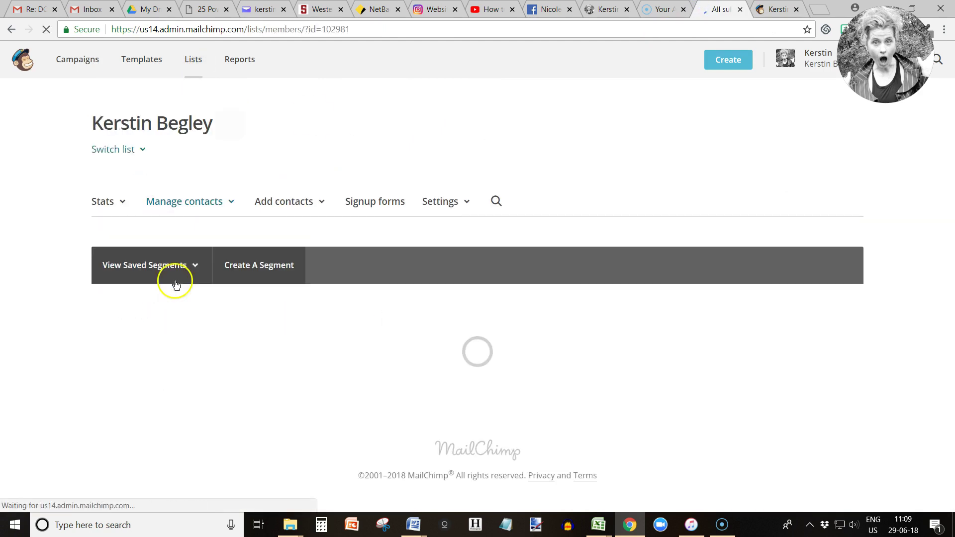
click(385, 209)
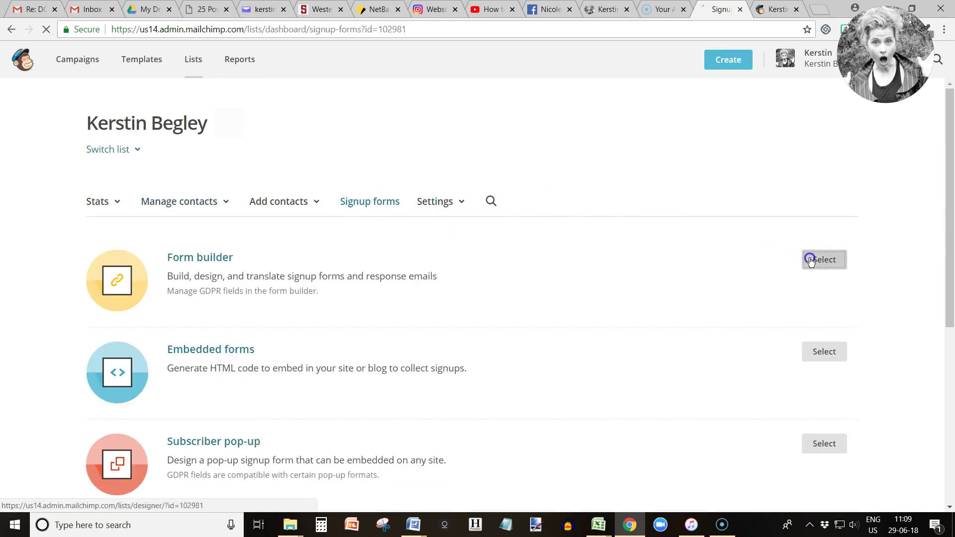
click(813, 259)
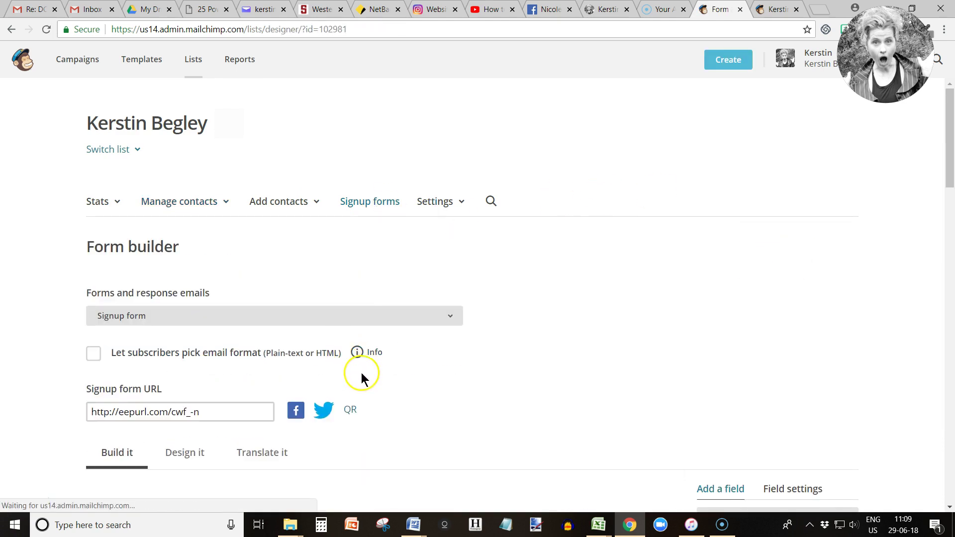
scroll(361, 373, down, 2)
scroll(365, 373, down, 2)
scroll(365, 366, down, 3)
scroll(368, 366, down, 3)
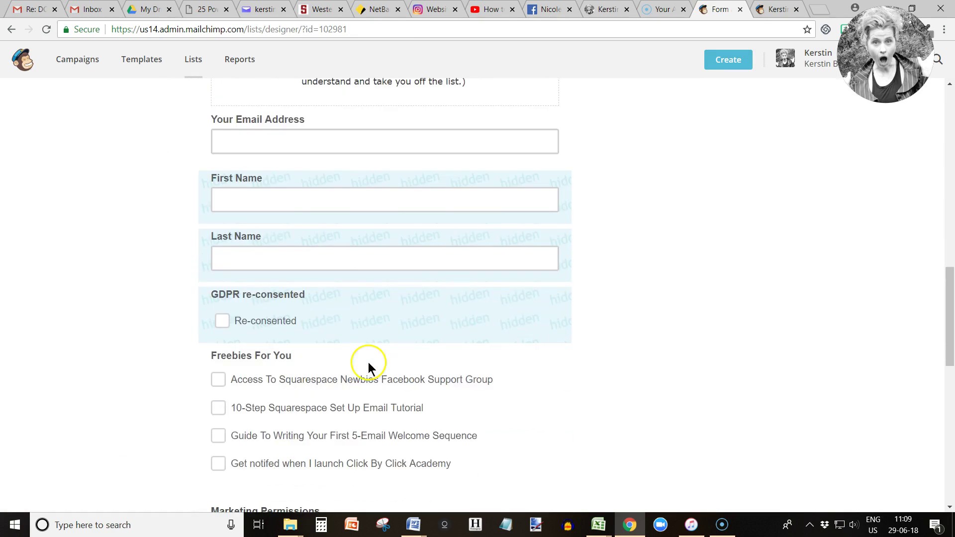
scroll(368, 366, down, 1)
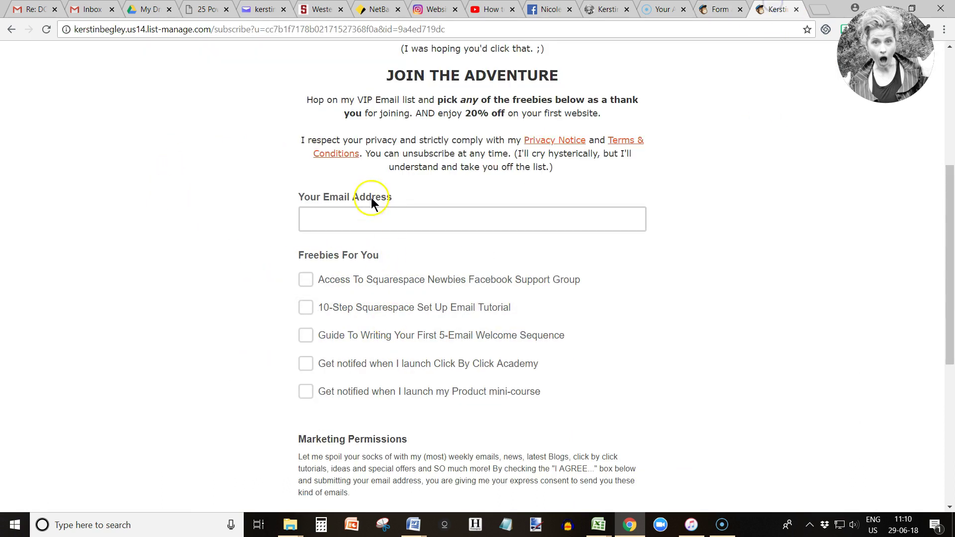
click(769, 10)
Navigate back to the list's Groups page and expand GDPR re-consented to show Re-consented
click(715, 13)
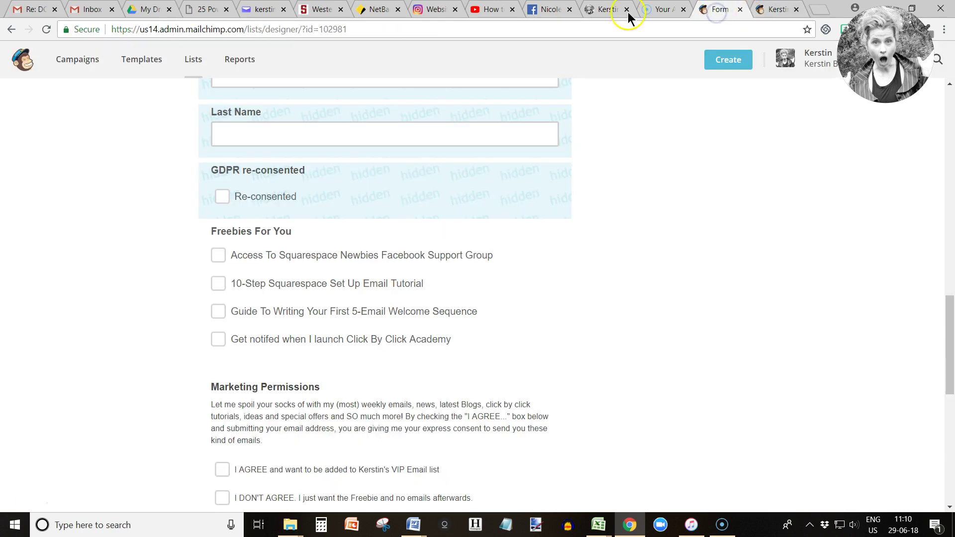
click(192, 60)
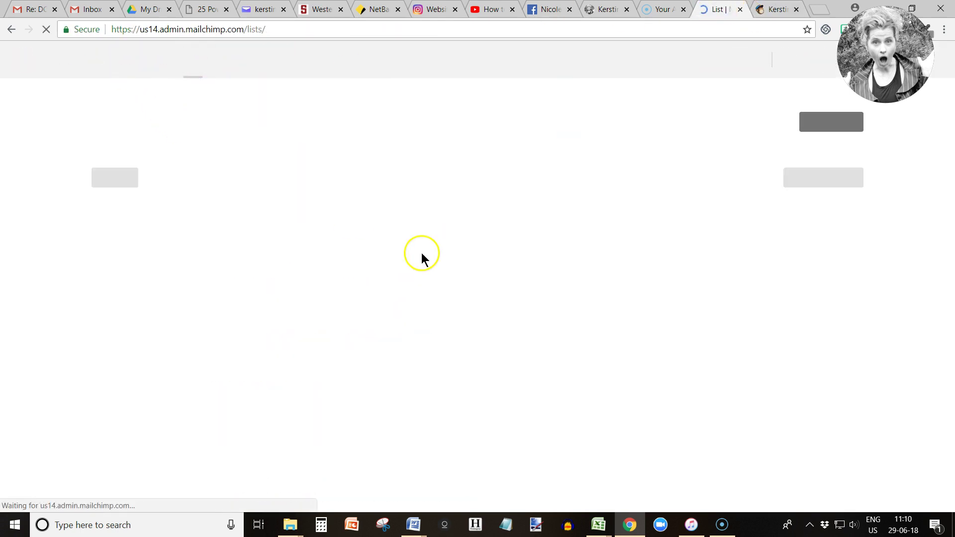
click(156, 285)
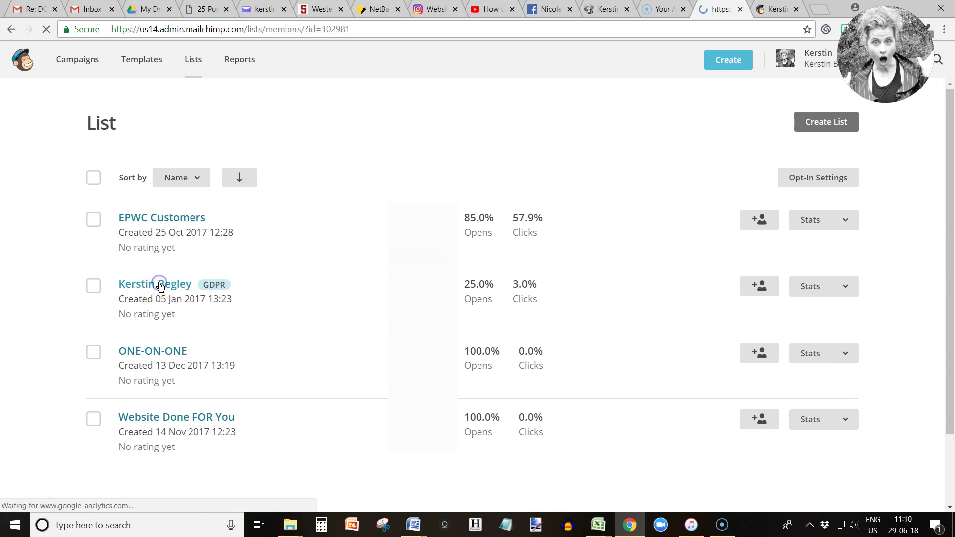
click(203, 202)
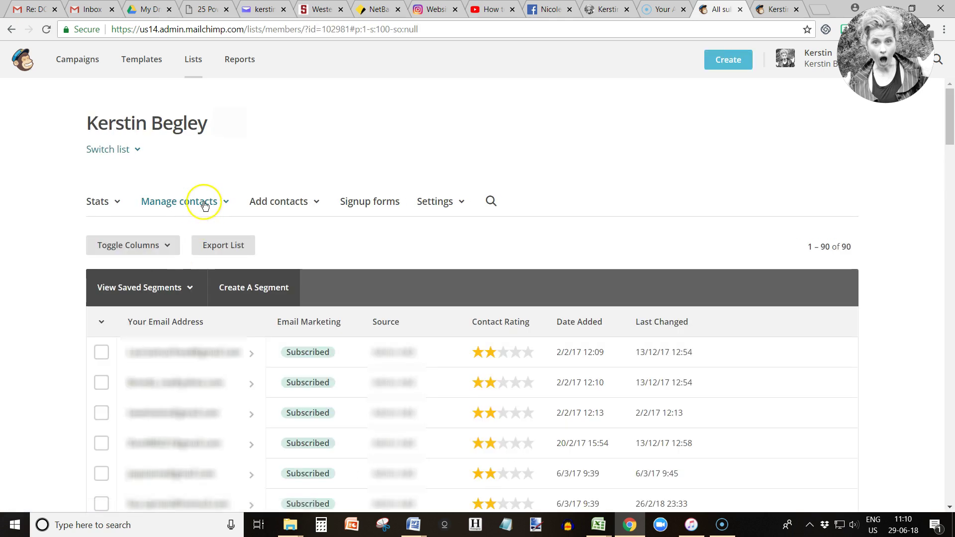
click(181, 292)
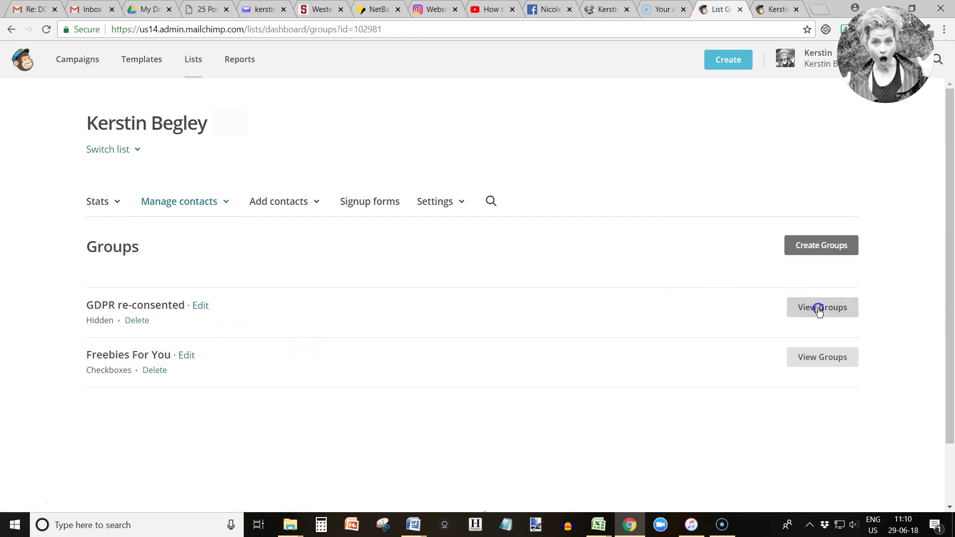
click(819, 308)
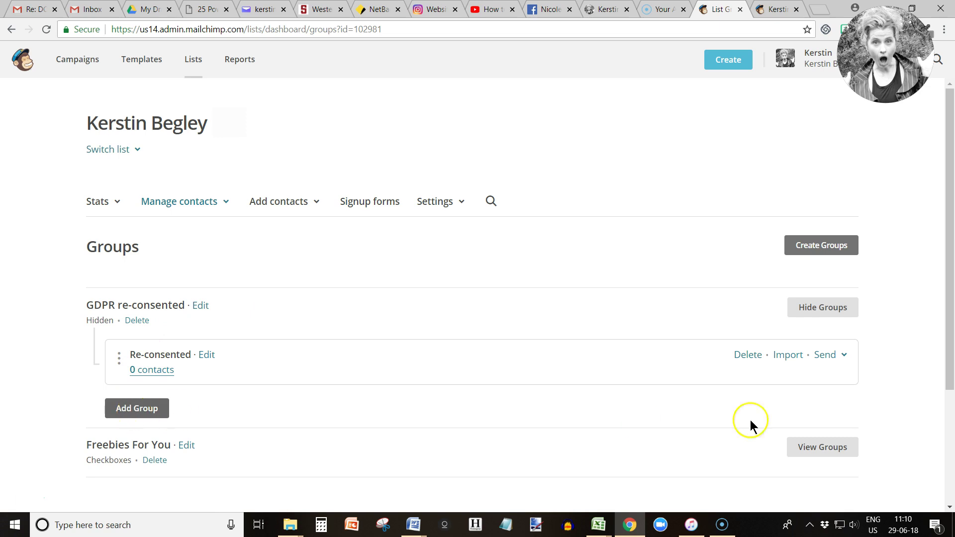
Start Create Groups and choose 'As radio buttons (people can select only one)'
click(818, 252)
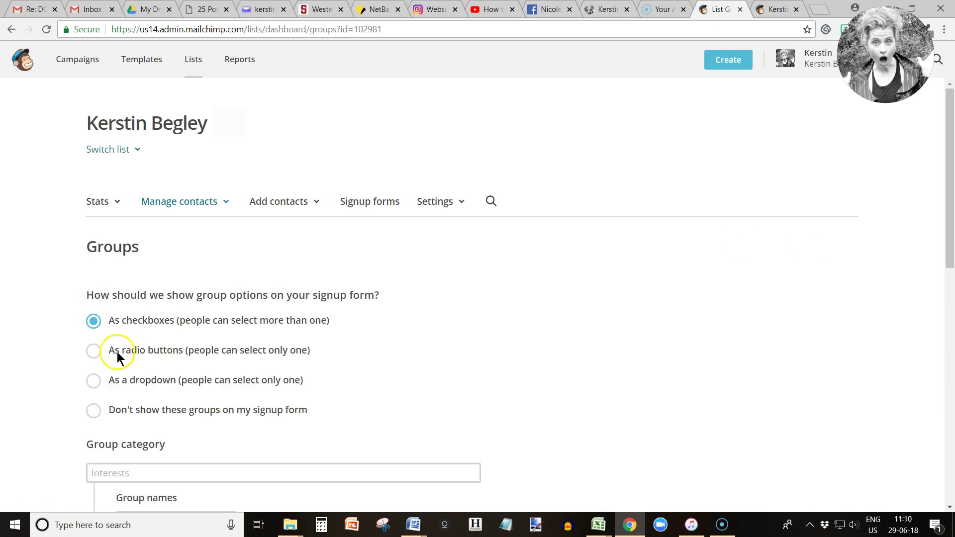
scroll(117, 352, down, 2)
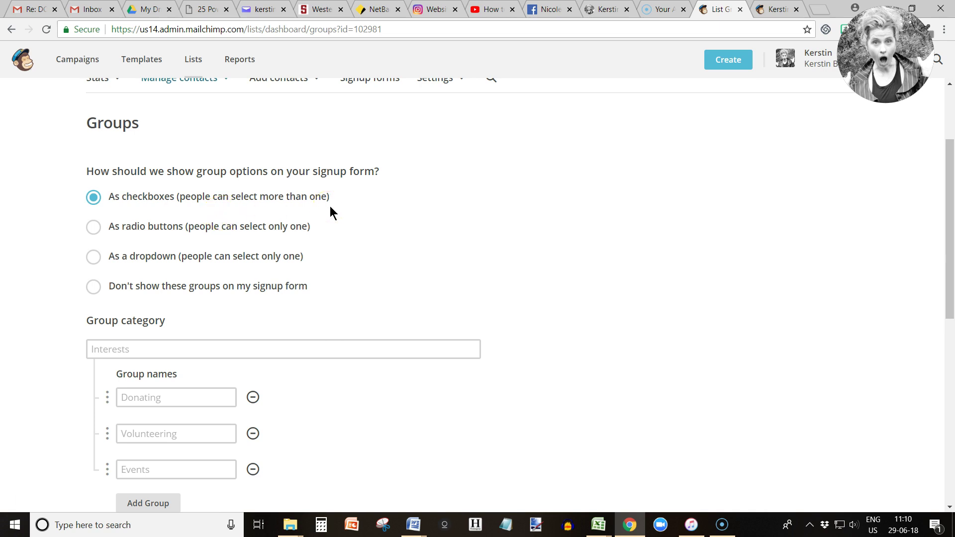
click(93, 227)
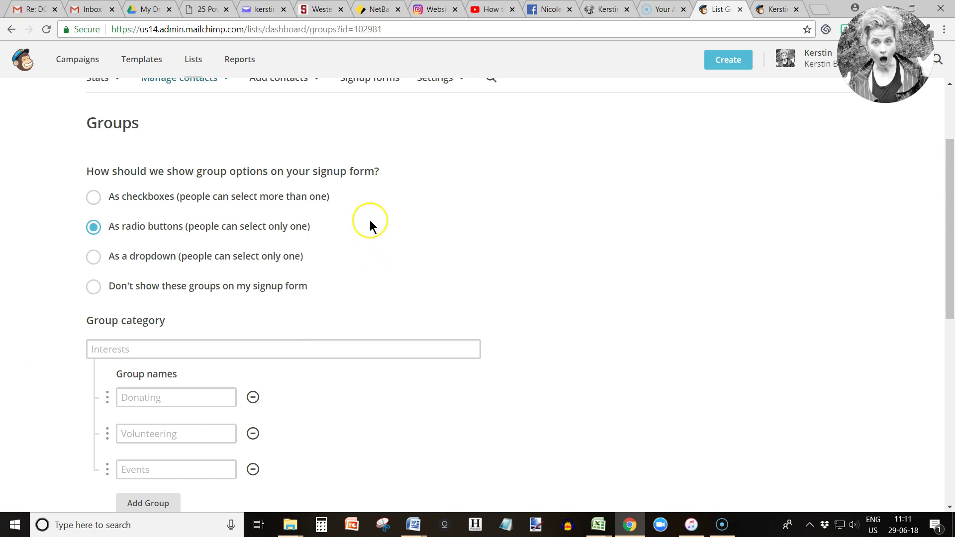
scroll(370, 224, down, 1)
scroll(369, 224, down, 1)
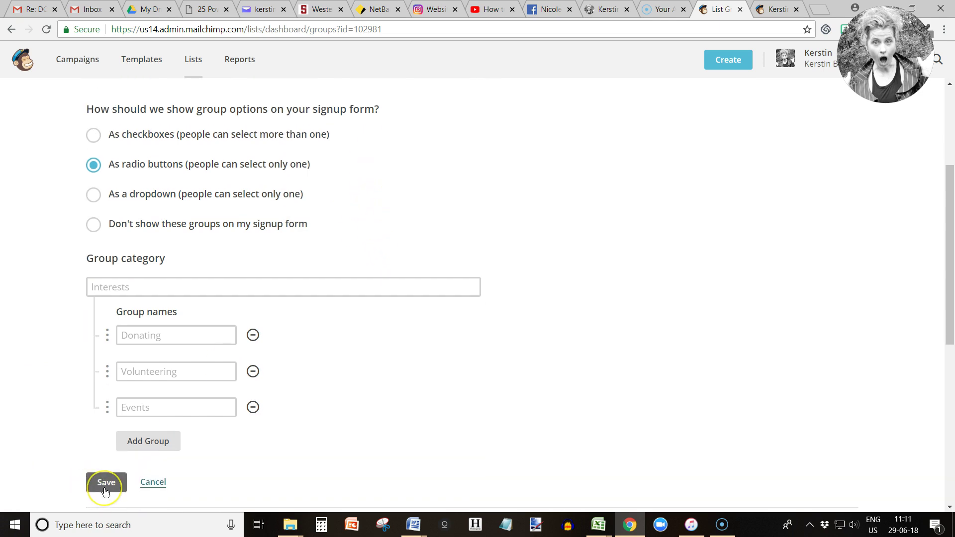